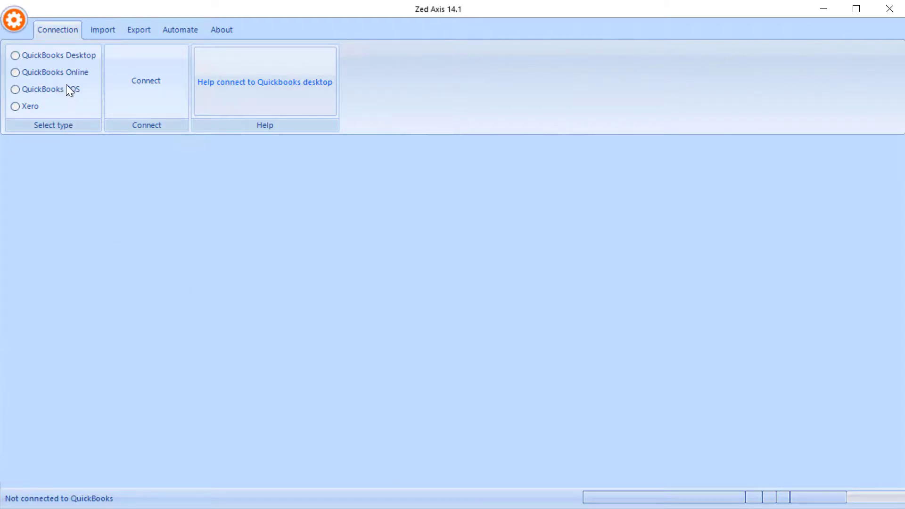
- Connect Zed Axis to the Mountain View Architects Inc QuickBooks Online company and save the connection tokens
click(56, 77)
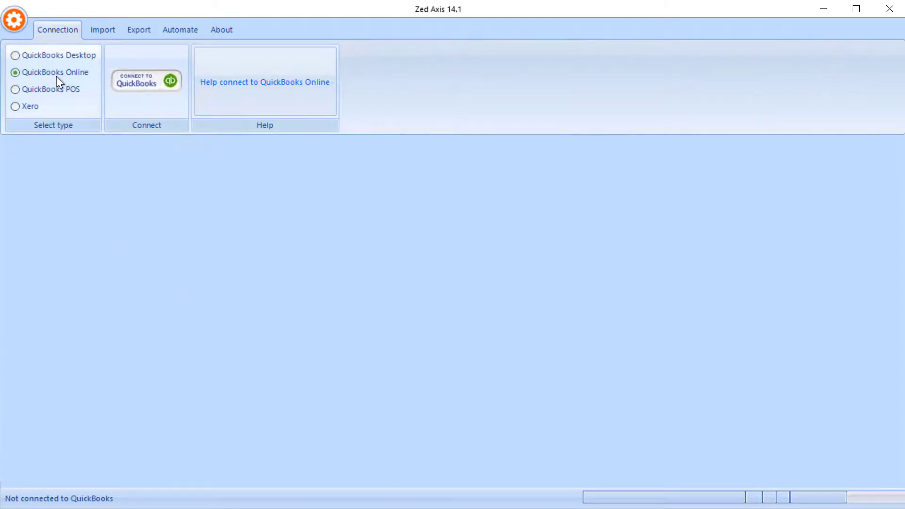
click(156, 94)
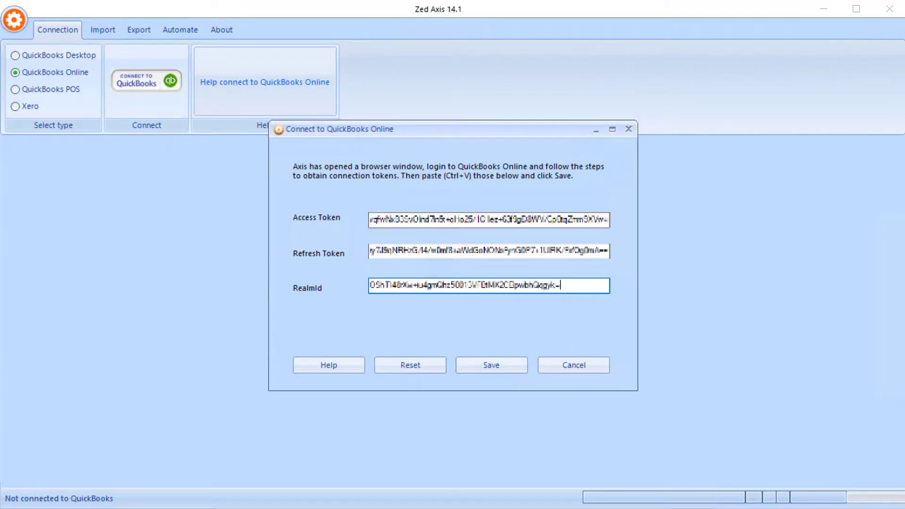
click(500, 364)
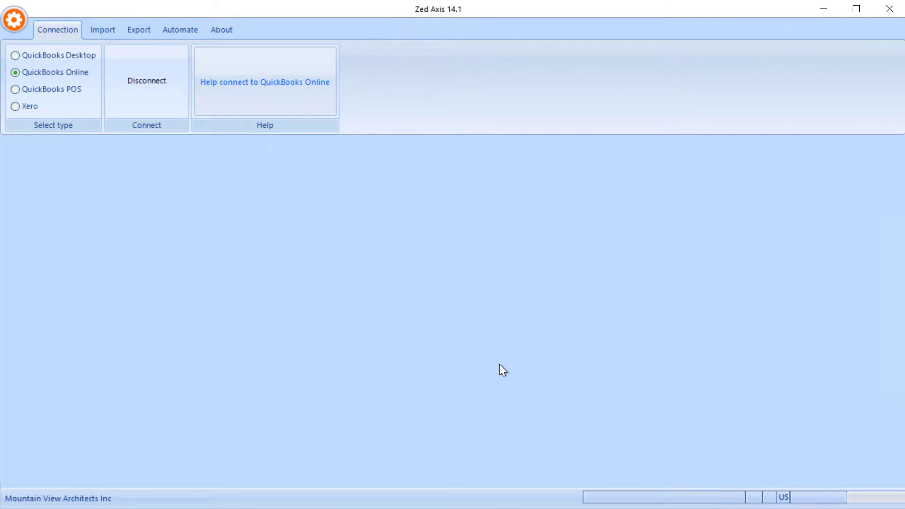
- Load Time Activities.txt from the QuickBooks Online test data folder into the import grid
click(105, 35)
click(89, 59)
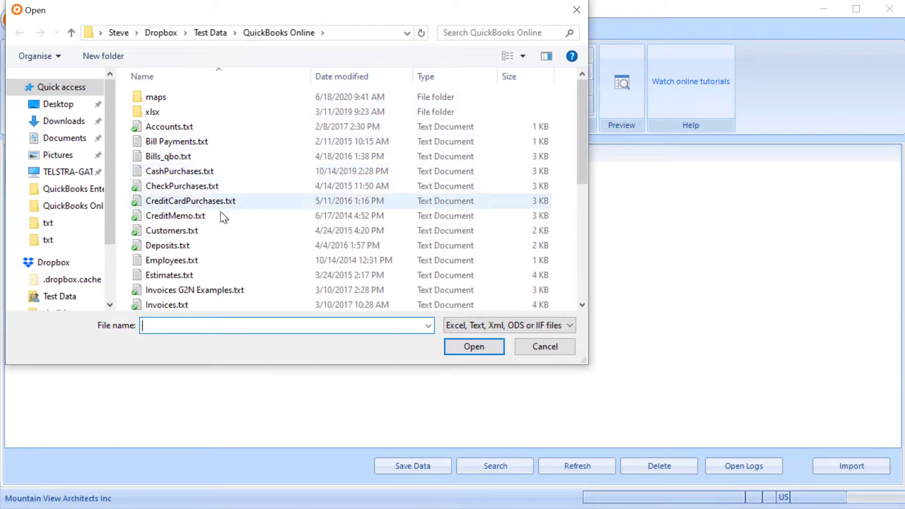
scroll(223, 212, down, 1)
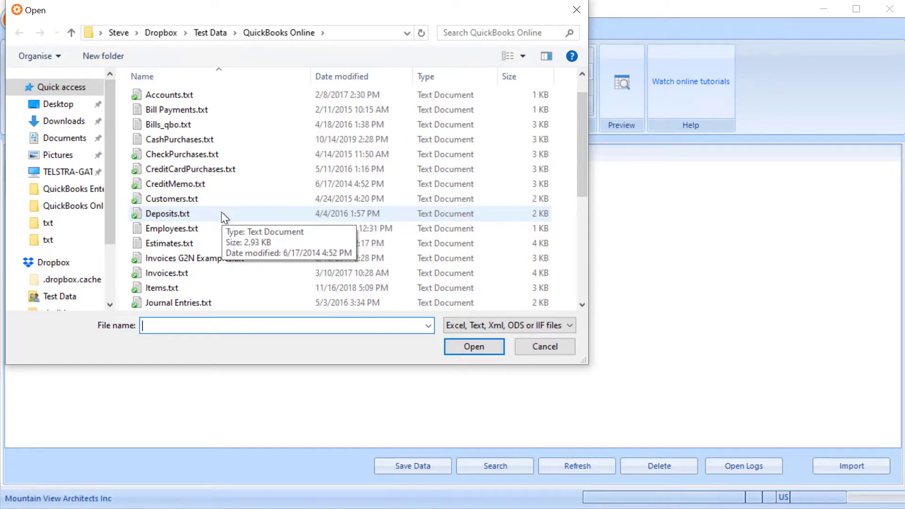
scroll(222, 215, down, 2)
scroll(223, 216, down, 1)
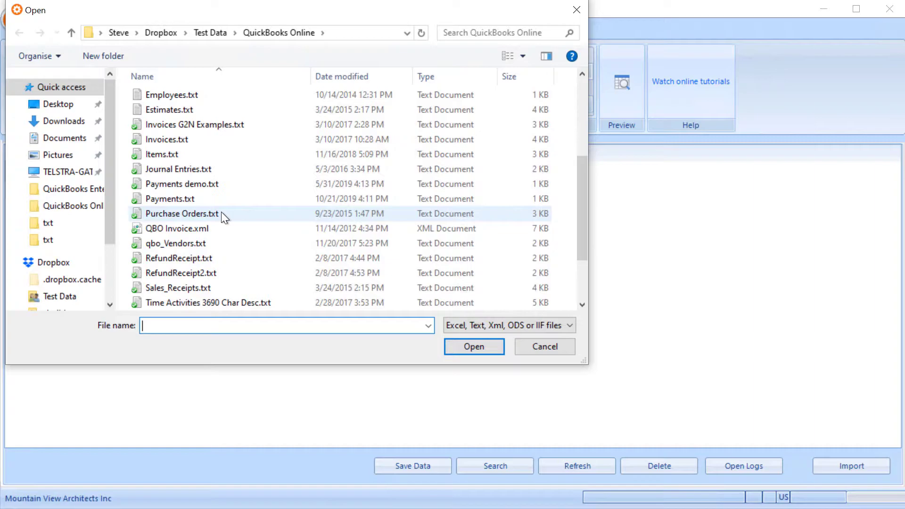
scroll(222, 212, down, 2)
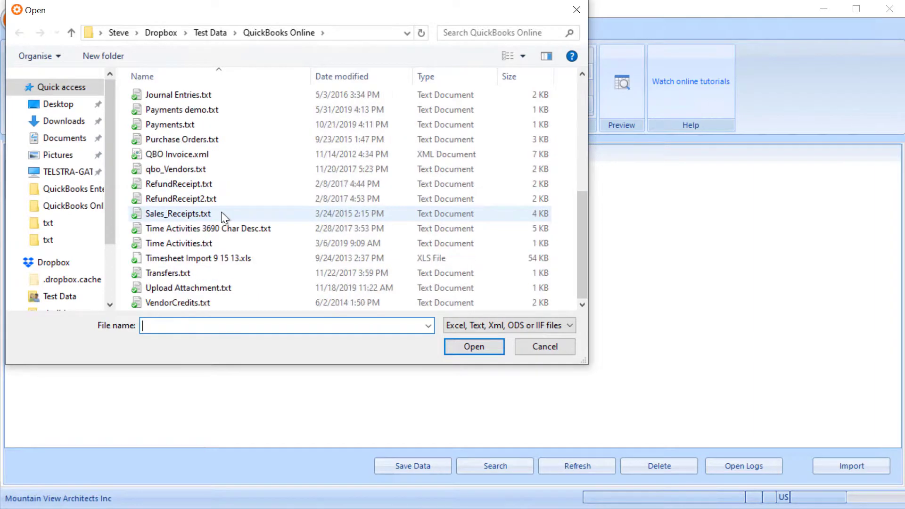
click(216, 244)
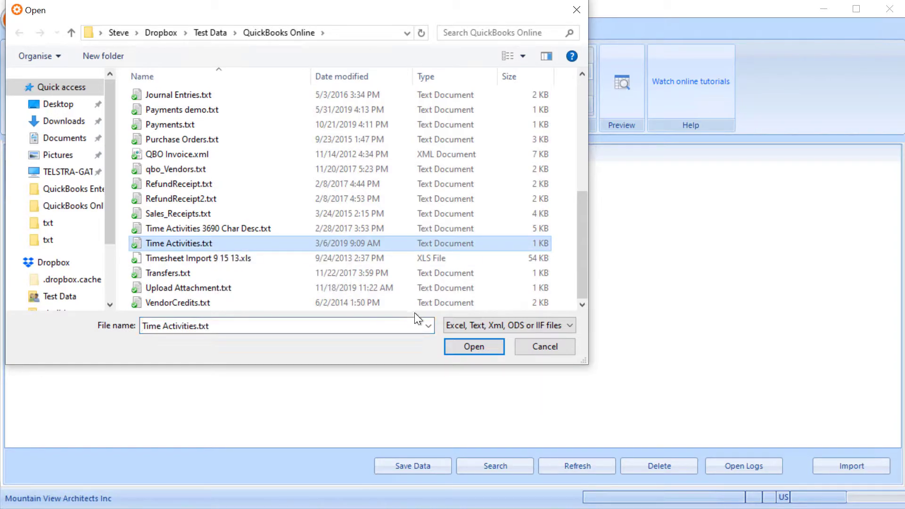
click(491, 347)
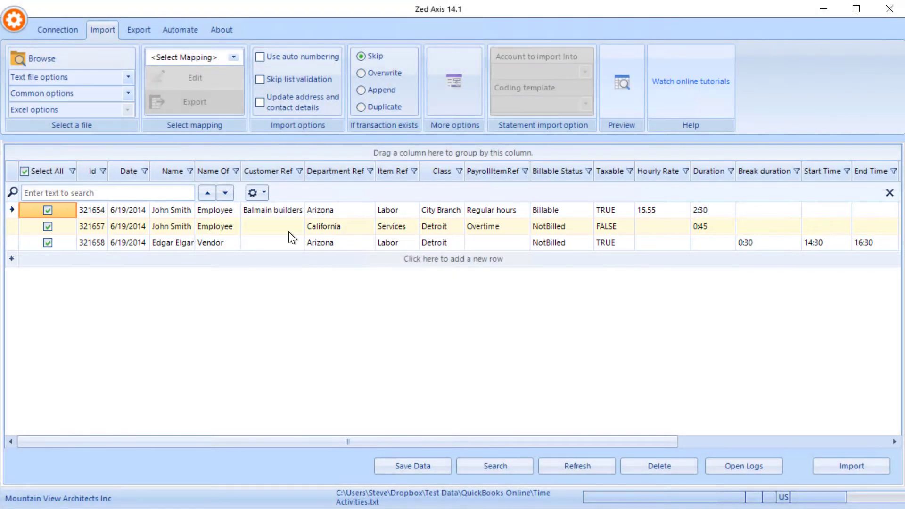
- Create a new column mapping with transaction type TimeActivity
click(233, 57)
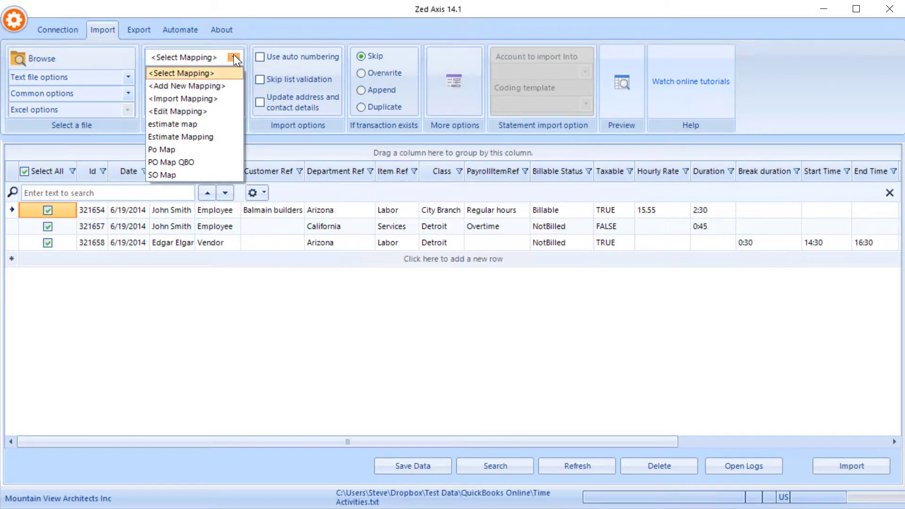
click(217, 85)
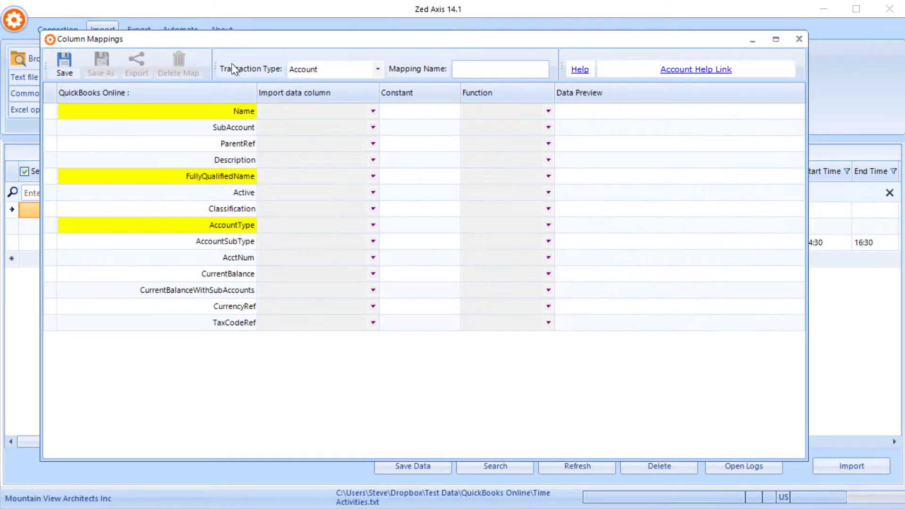
click(378, 71)
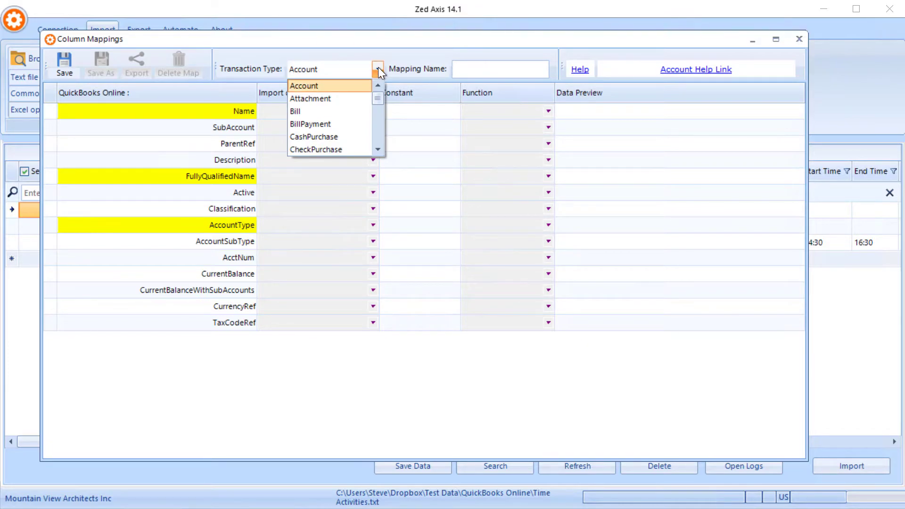
key(t)
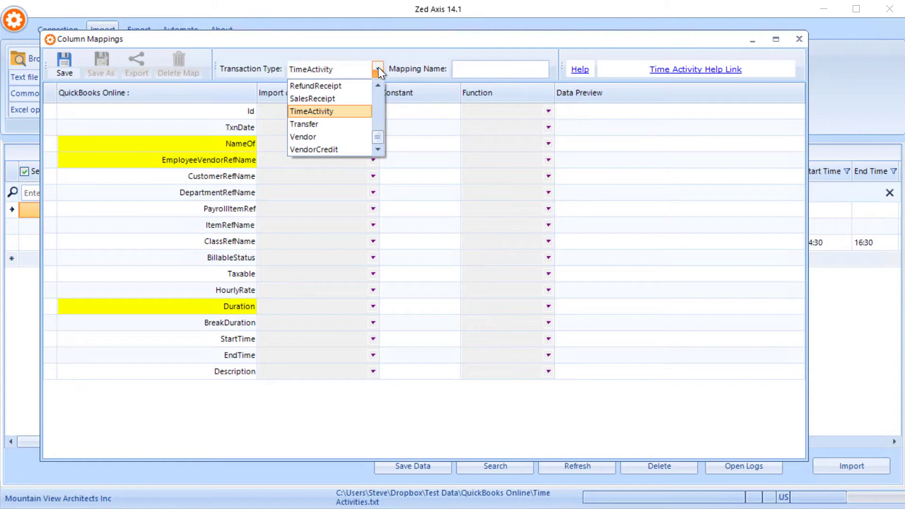
click(332, 111)
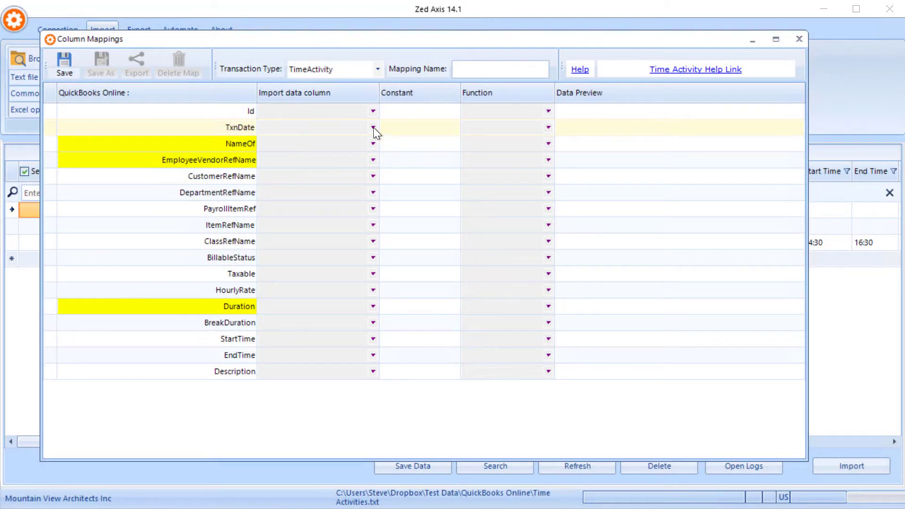
- Map file columns Date to TxnDate, Name to EmployeeVendorRefName, and Name Of to NameOf
click(373, 127)
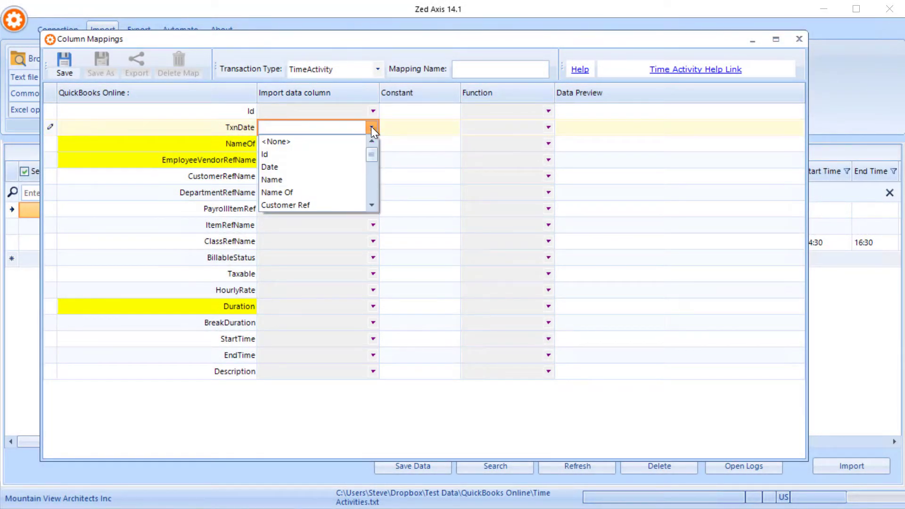
click(325, 167)
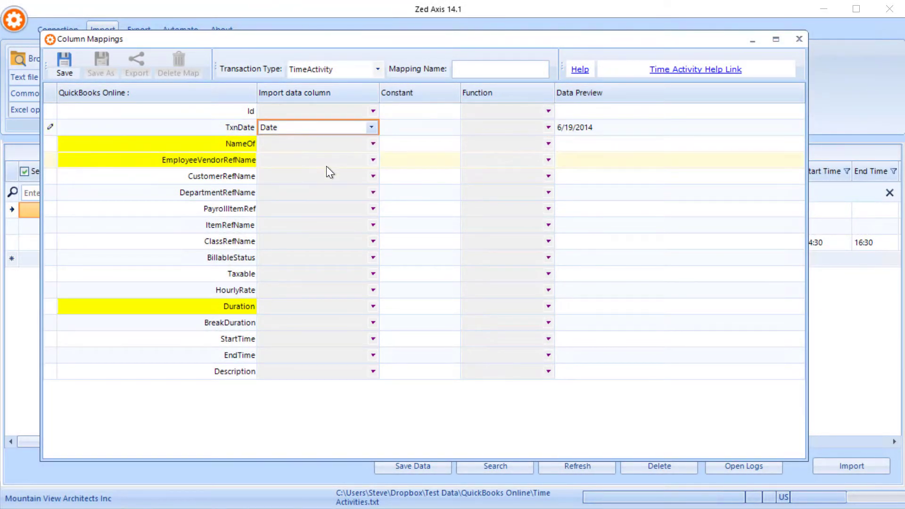
click(337, 159)
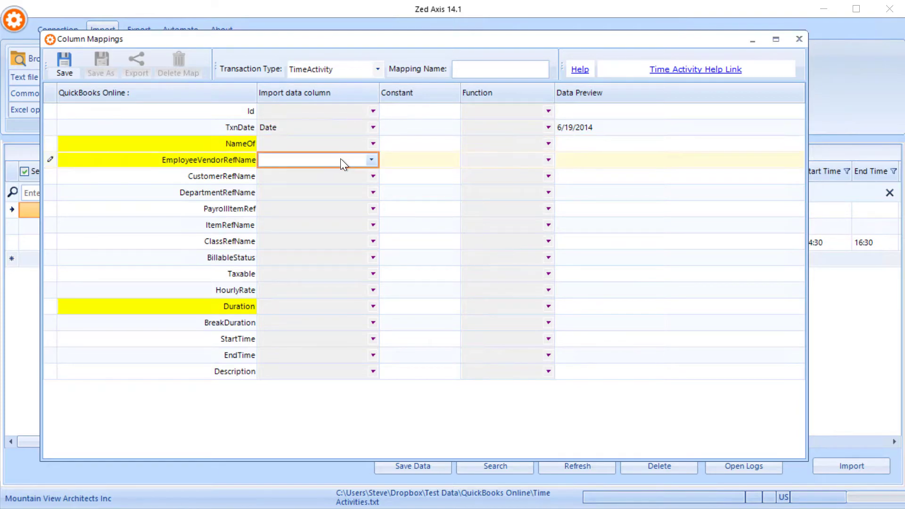
click(373, 160)
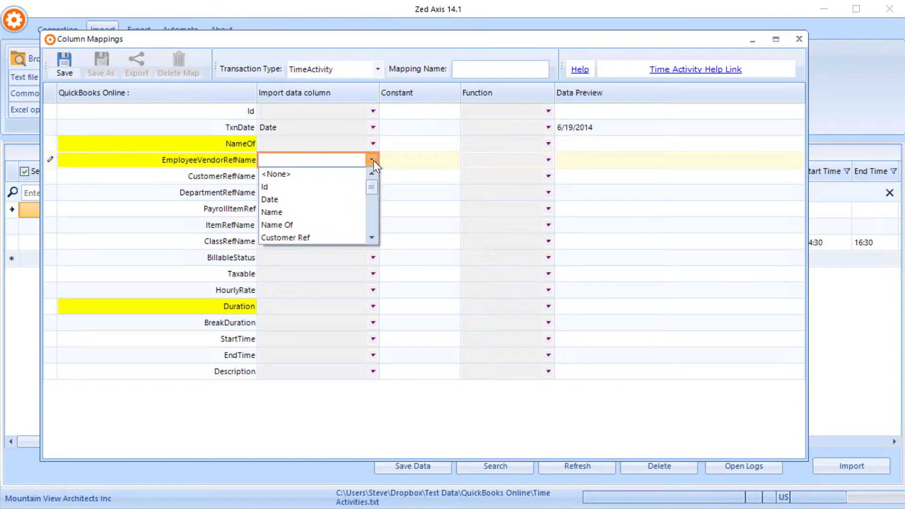
click(320, 211)
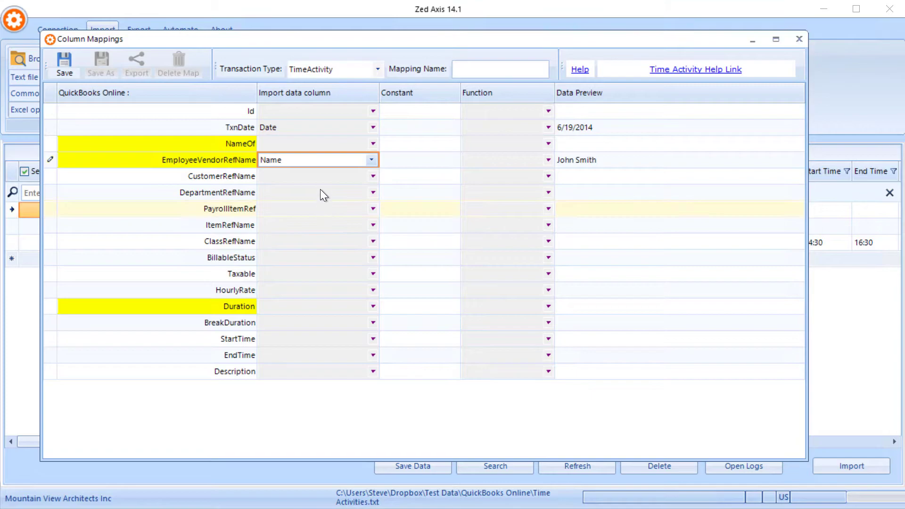
click(352, 144)
click(373, 143)
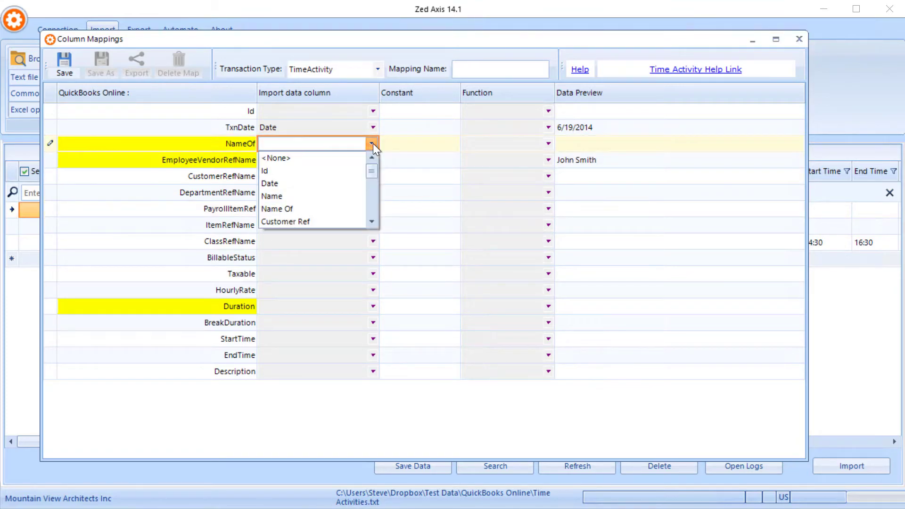
click(312, 204)
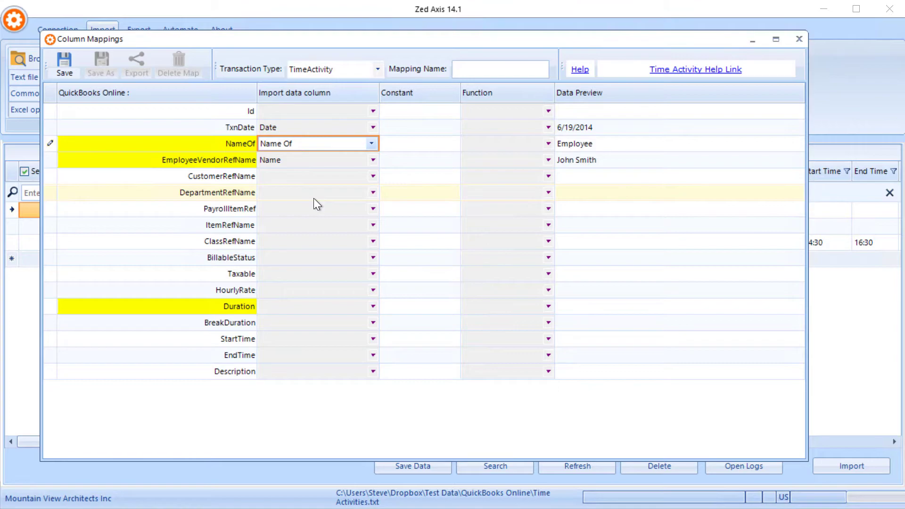
- Map the file's Duration column to the Duration field
click(336, 306)
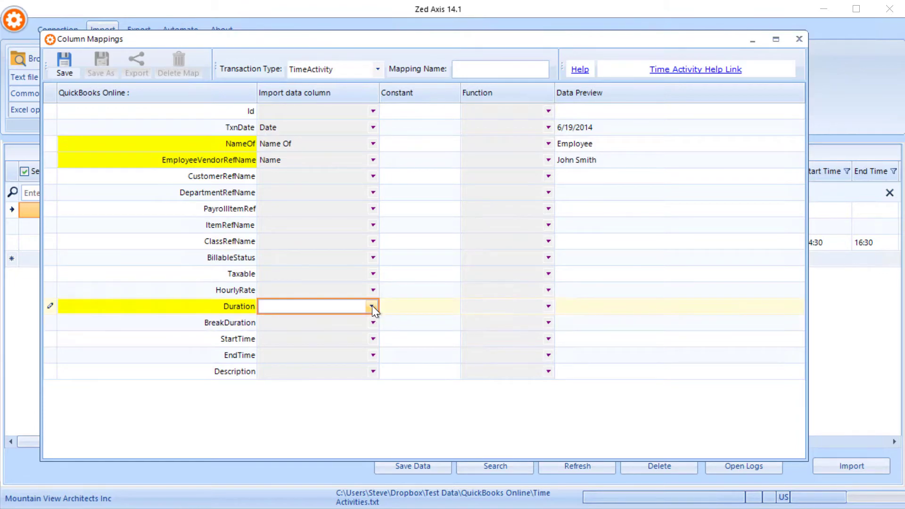
click(372, 306)
scroll(311, 365, down, 1)
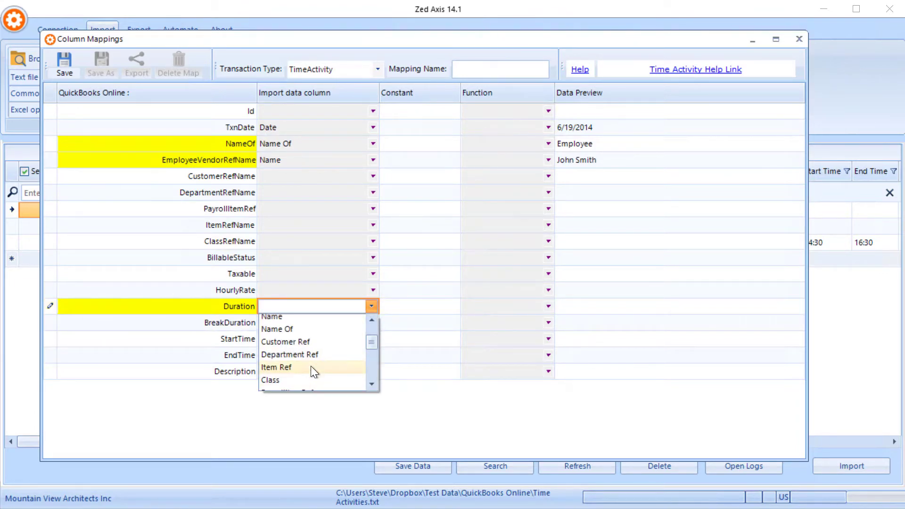
scroll(311, 367, down, 1)
scroll(310, 367, down, 1)
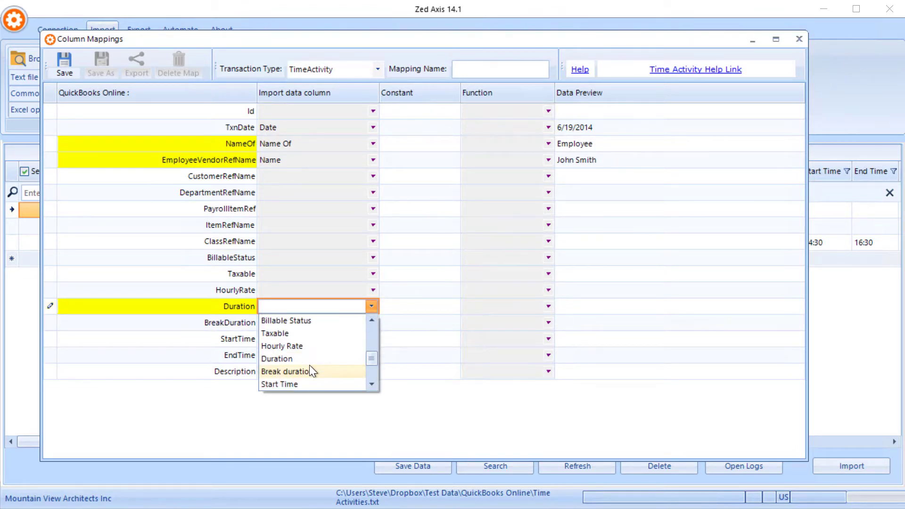
click(307, 361)
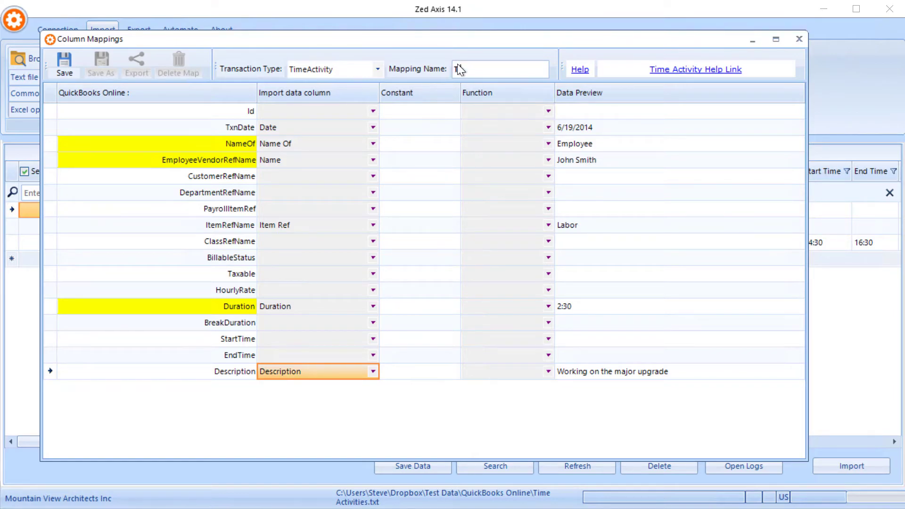
- Name the mapping 'Timesheet map' and save it
text(heet map)
click(66, 62)
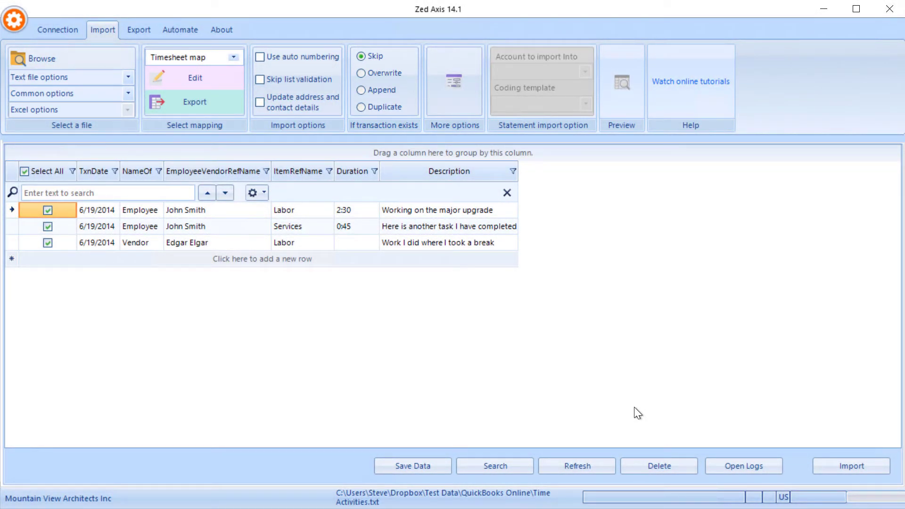
- Import the three TimeActivity records into QuickBooks Online: 3 added, 0 skipped, 0 errors
click(821, 465)
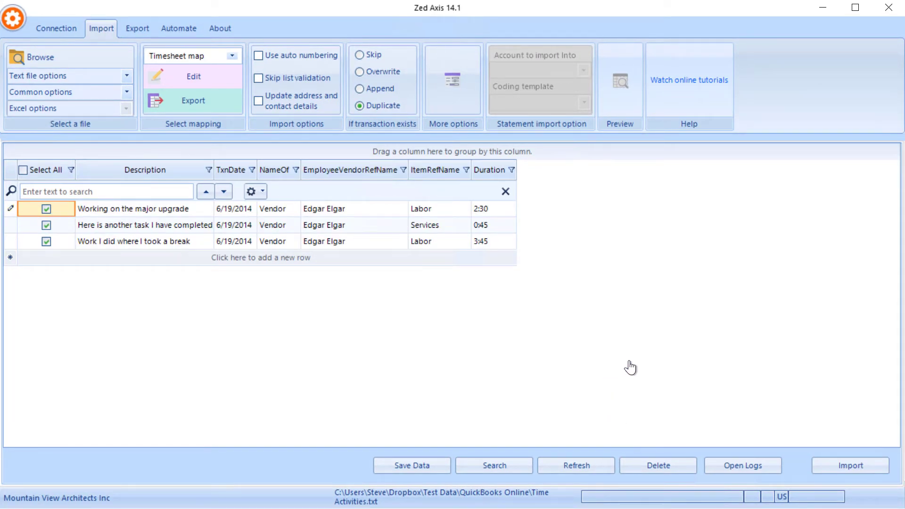
click(843, 467)
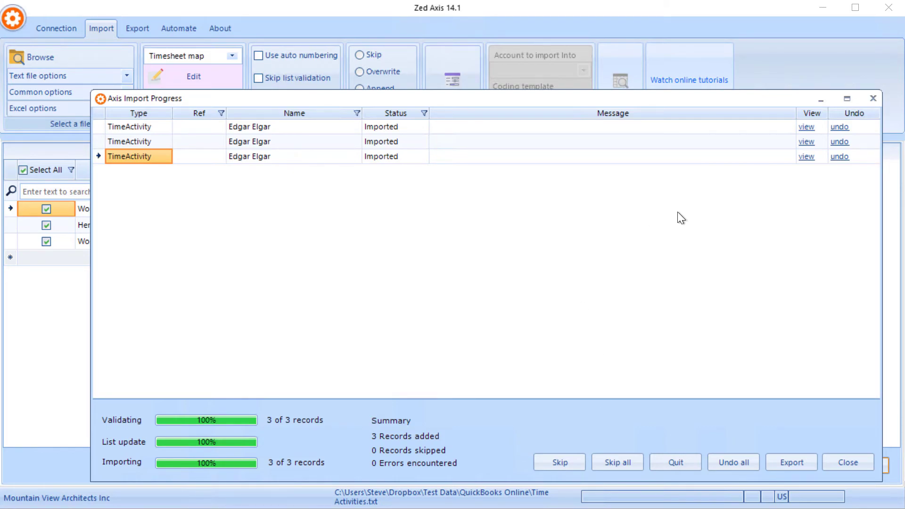
click(806, 127)
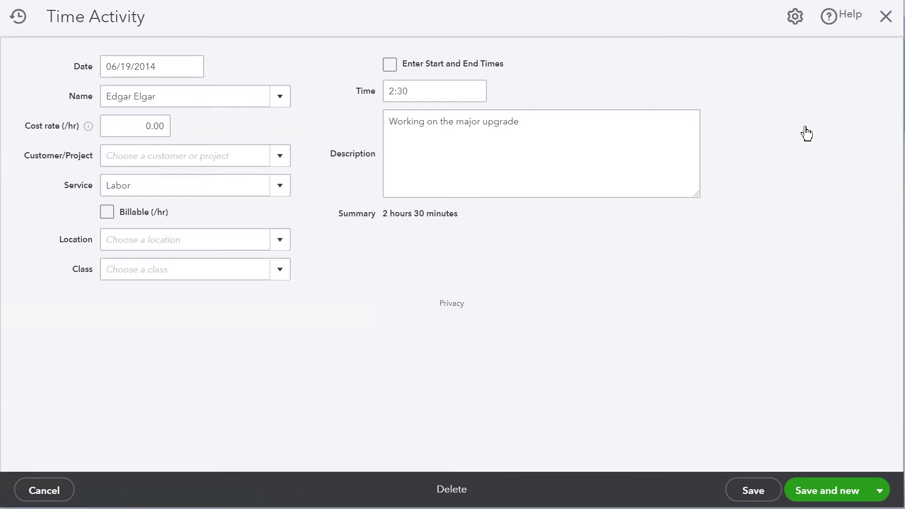
click(885, 19)
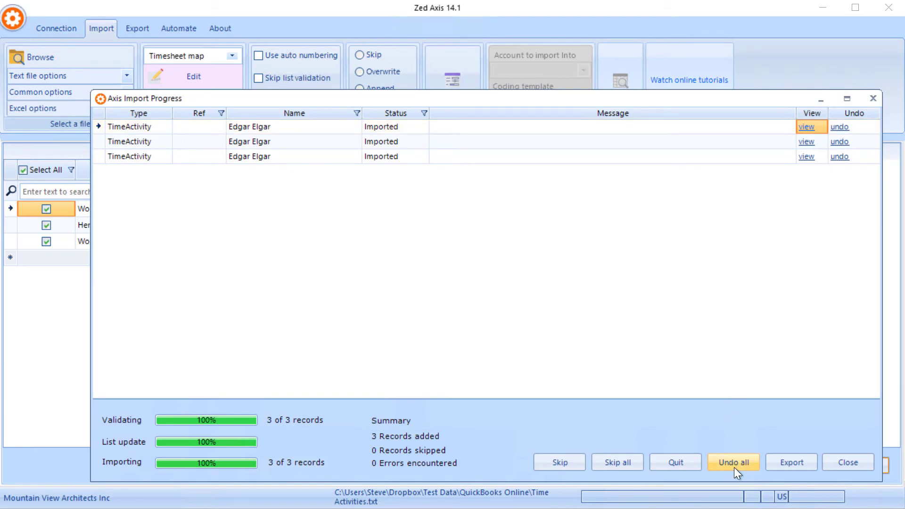
- Undo all three imported time activities and close the import progress window
click(833, 460)
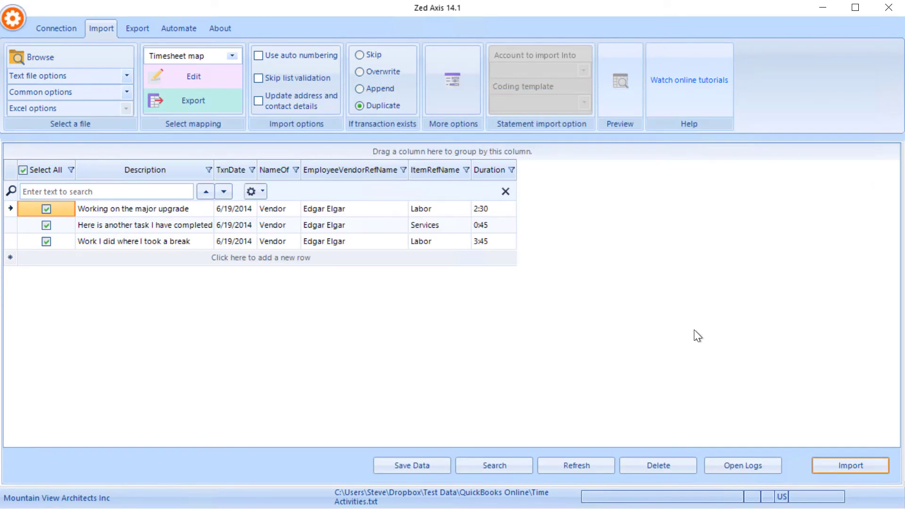